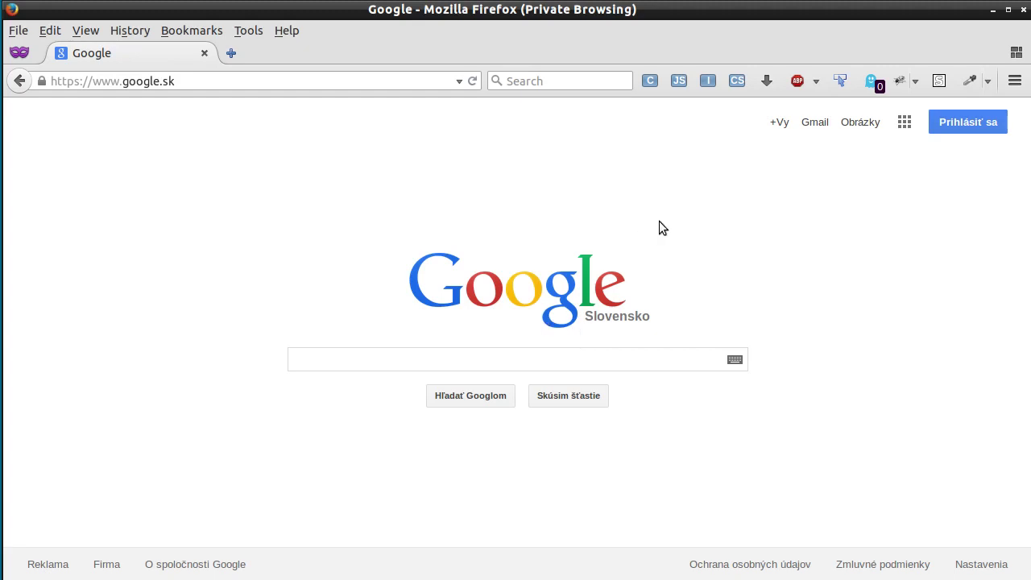
- Check the Adblock Plus toolbar menu, then bring up the Google logo's context menu on google.sk
click(819, 84)
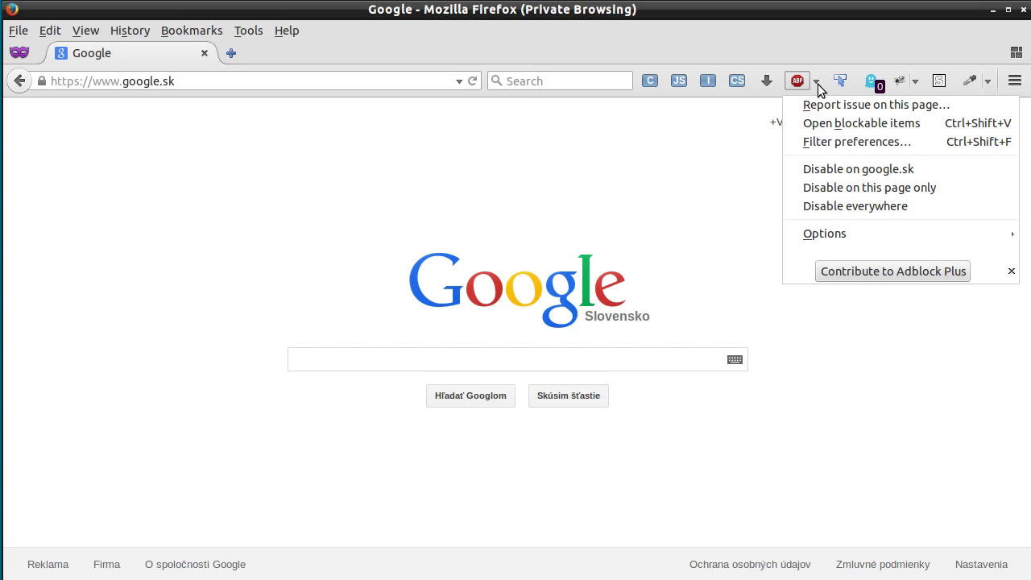
right_click(563, 294)
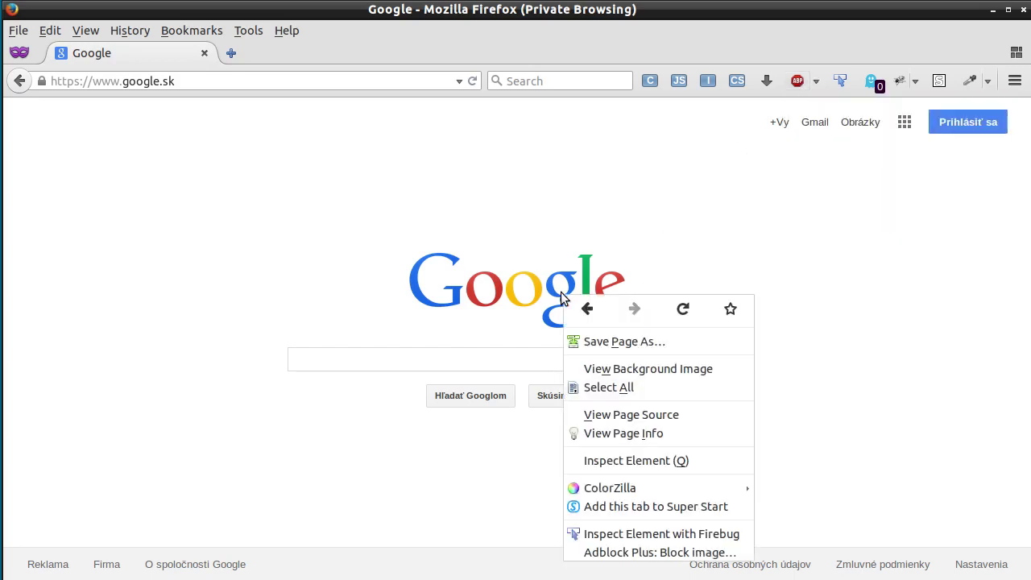
- Block the Google logo with the custom filter ||google.*/images/srpr/ and reload google.sk
click(597, 561)
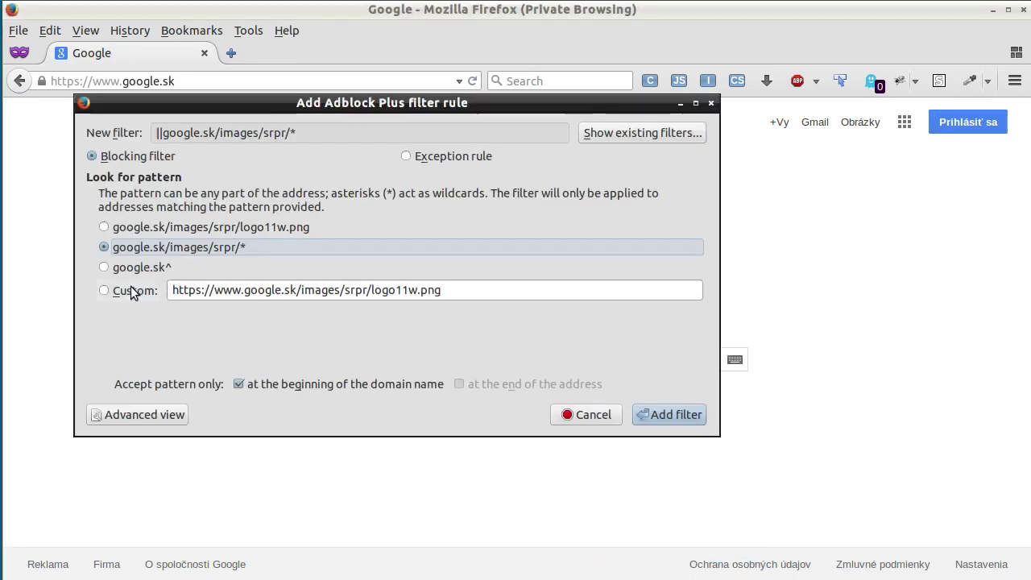
click(153, 292)
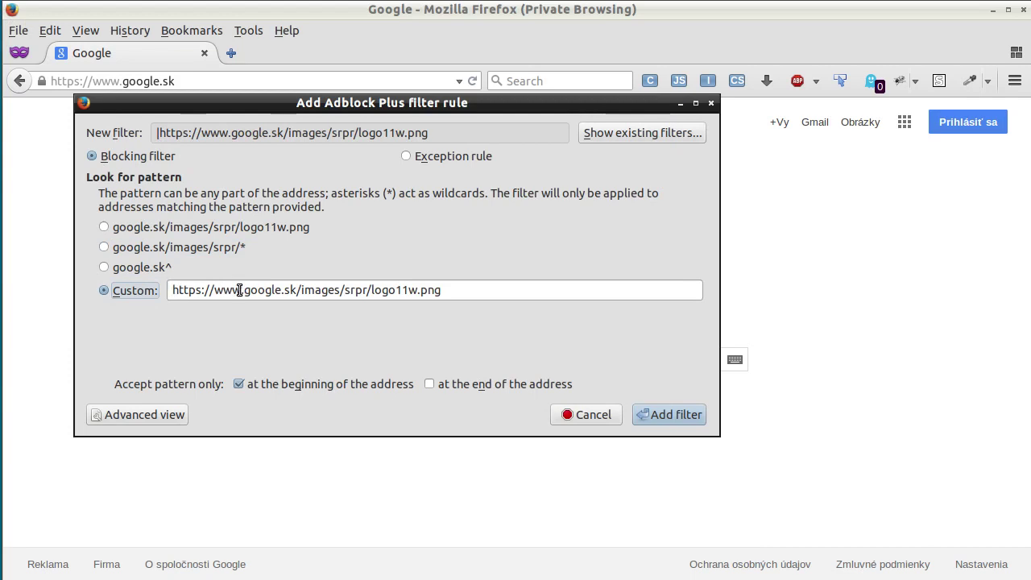
drag(244, 290, 164, 289)
key(BackSpace)
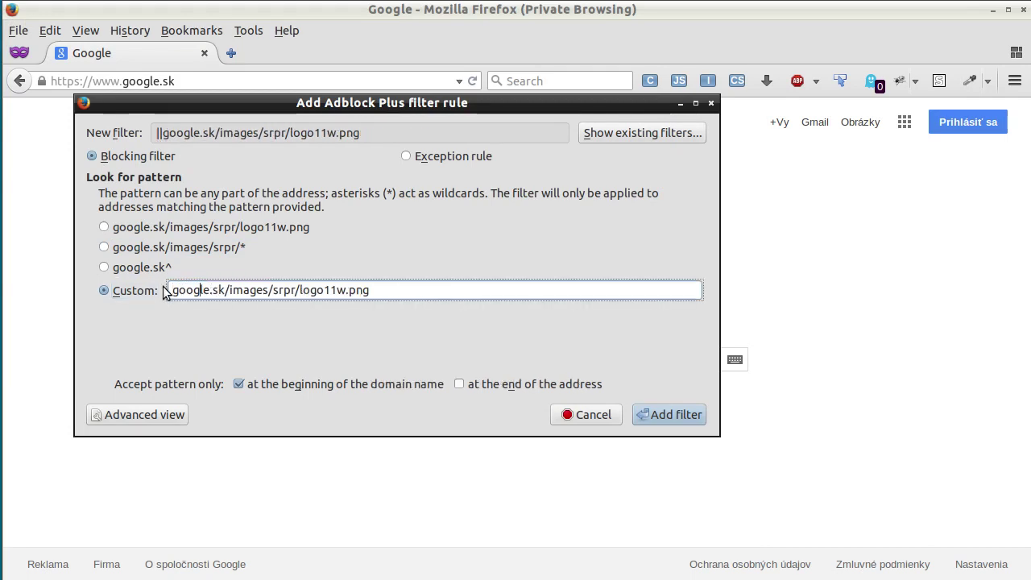
key(Delete)
key(Delete)
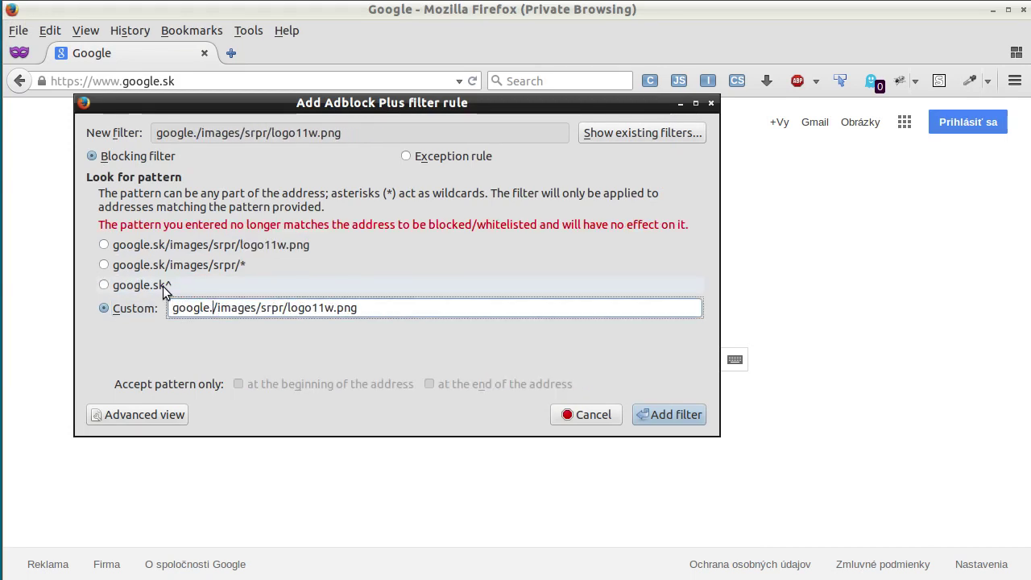
text(*)
key(BackSpace)
key(BackSpace)
key(BackSpace)
key(BackSpace)
key(BackSpace)
key(BackSpace)
key(BackSpace)
key(BackSpace)
key(BackSpace)
key(BackSpace)
key(BackSpace)
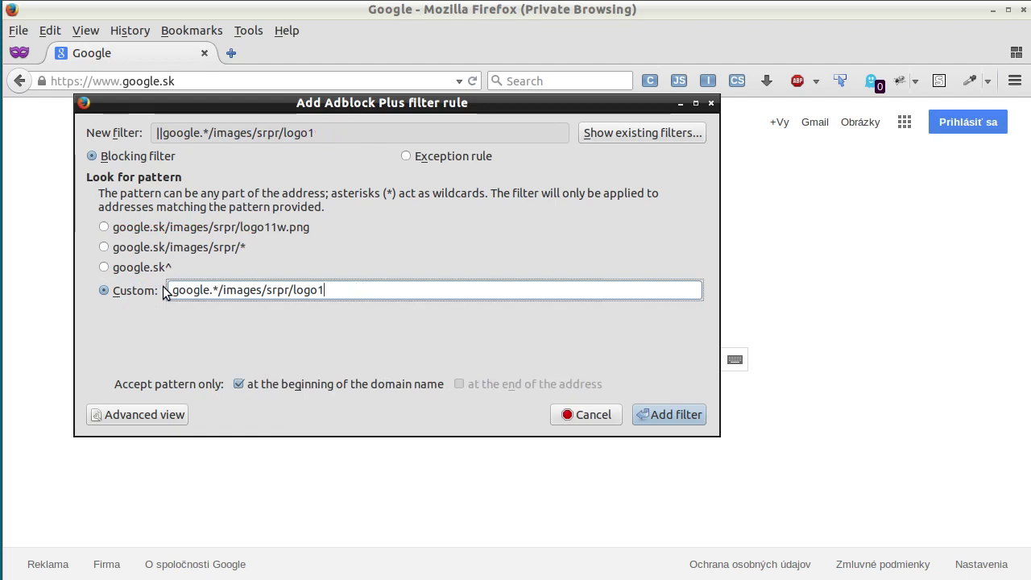
click(653, 416)
click(474, 83)
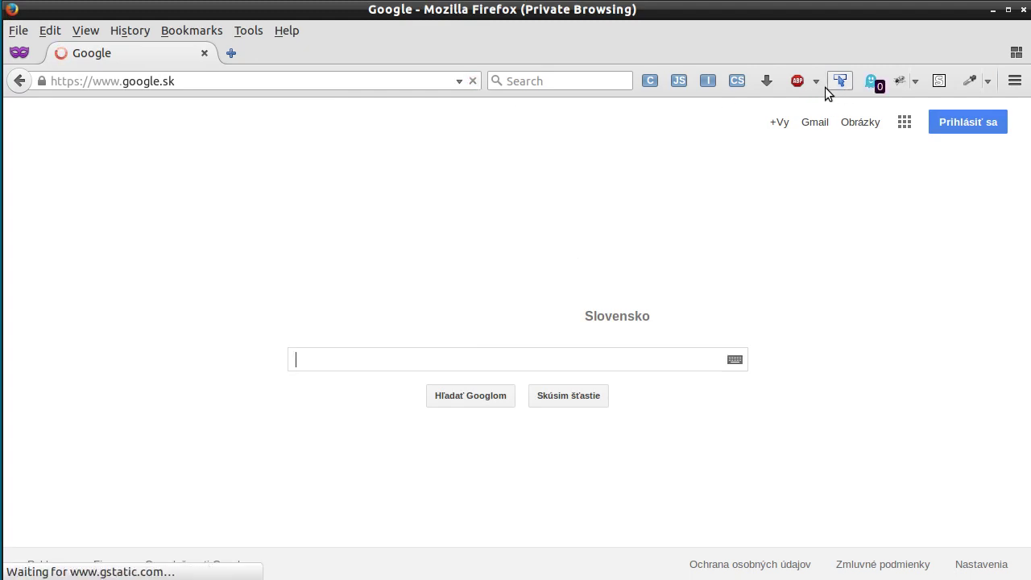
- Open Adblock Plus Filter Preferences on Custom filters and select the ||google.*/images/srpr/ rule
mouse_move(817, 84)
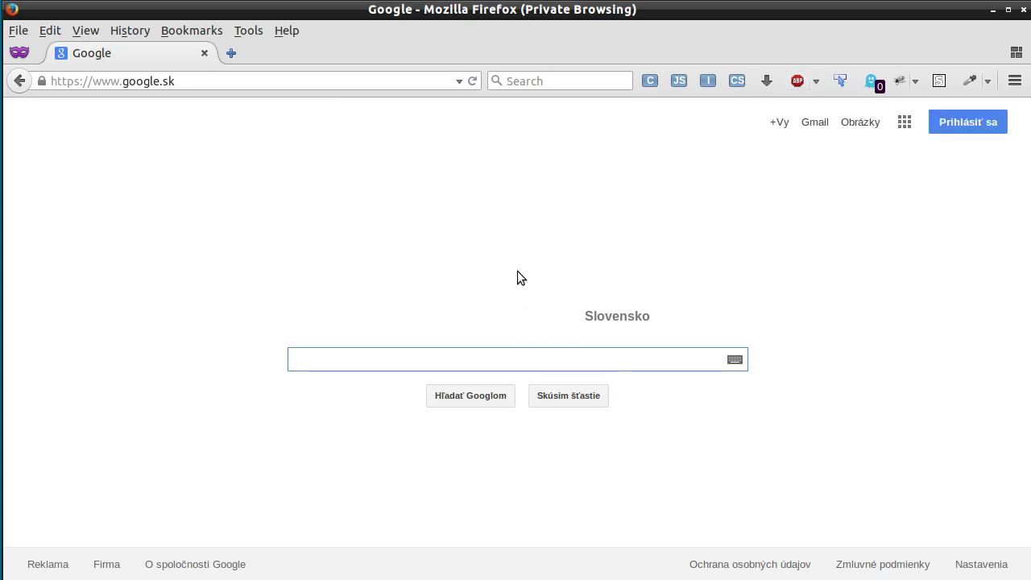
click(815, 81)
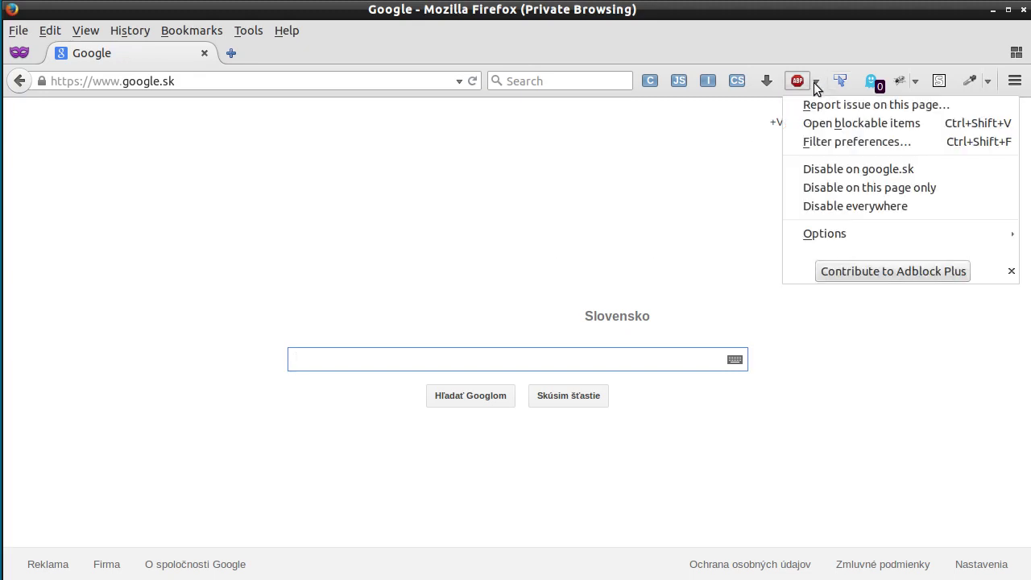
click(828, 143)
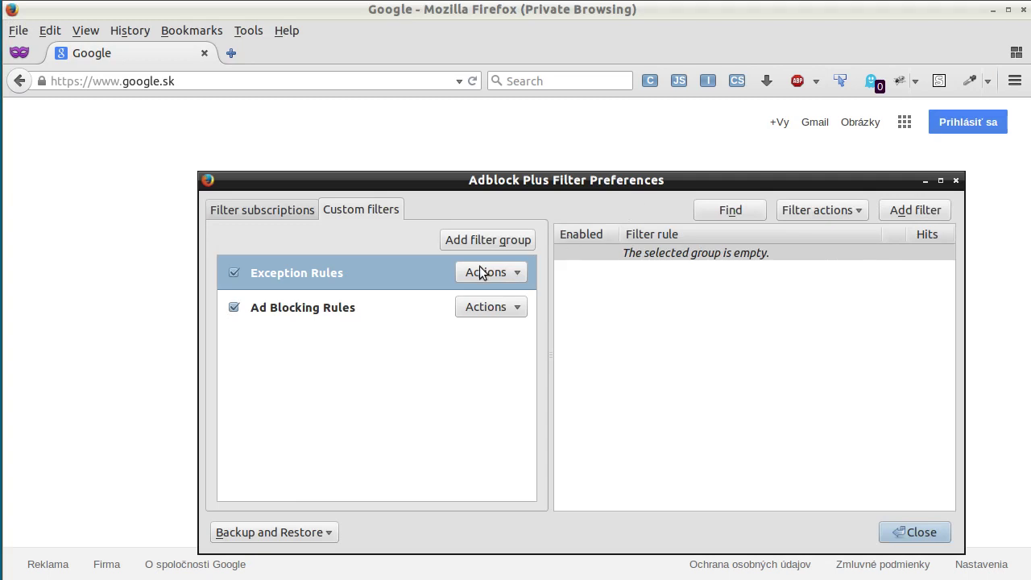
click(349, 315)
click(733, 252)
- Delete the ||google.*/images/srpr/ rule and reload google.sk so the logo returns
key(Delete)
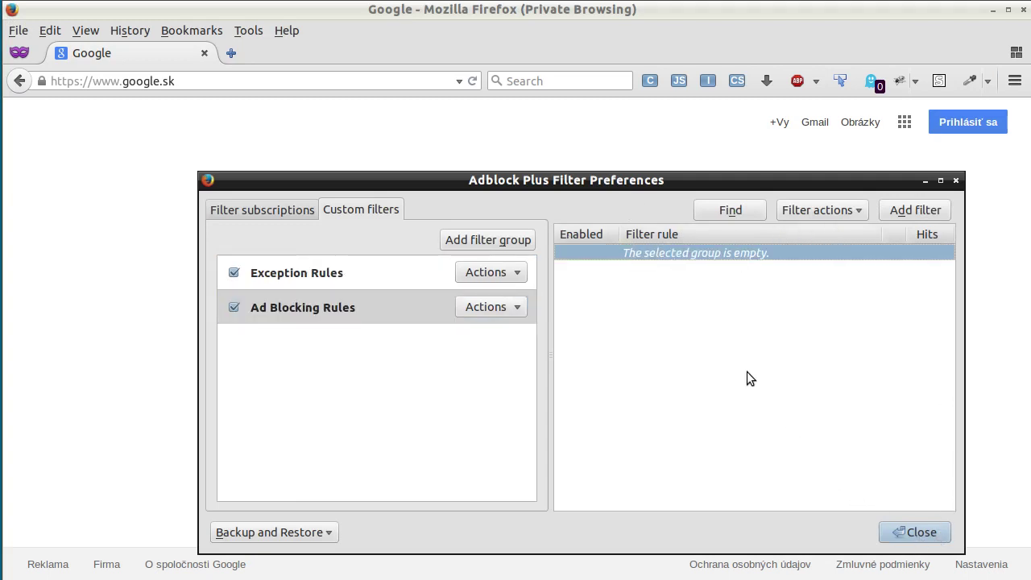
click(472, 80)
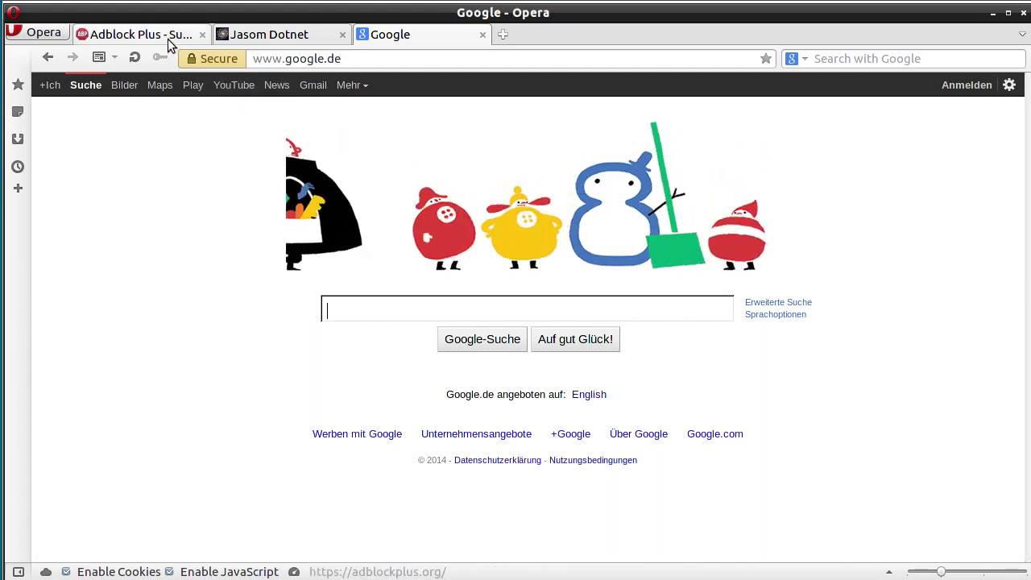
- Install Adblock Plus in Opera from its add-ons page and return to the google.de tab
mouse_move(169, 44)
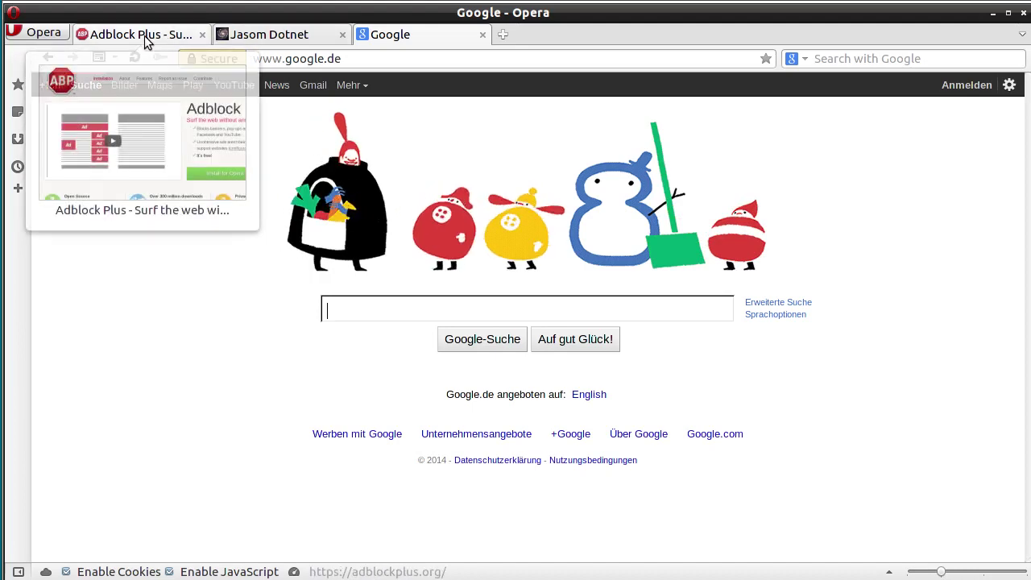
click(175, 43)
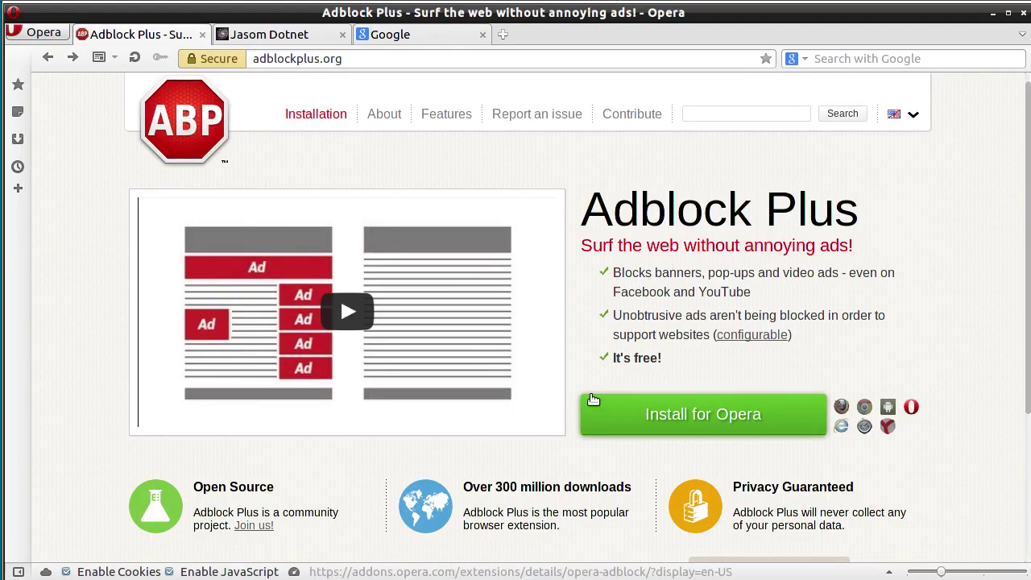
click(652, 413)
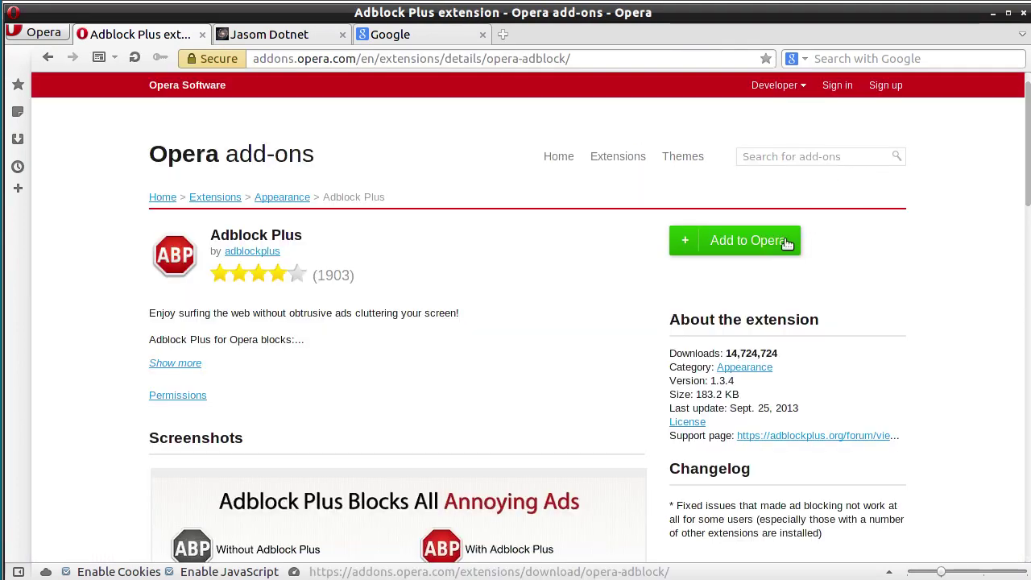
click(781, 246)
click(645, 389)
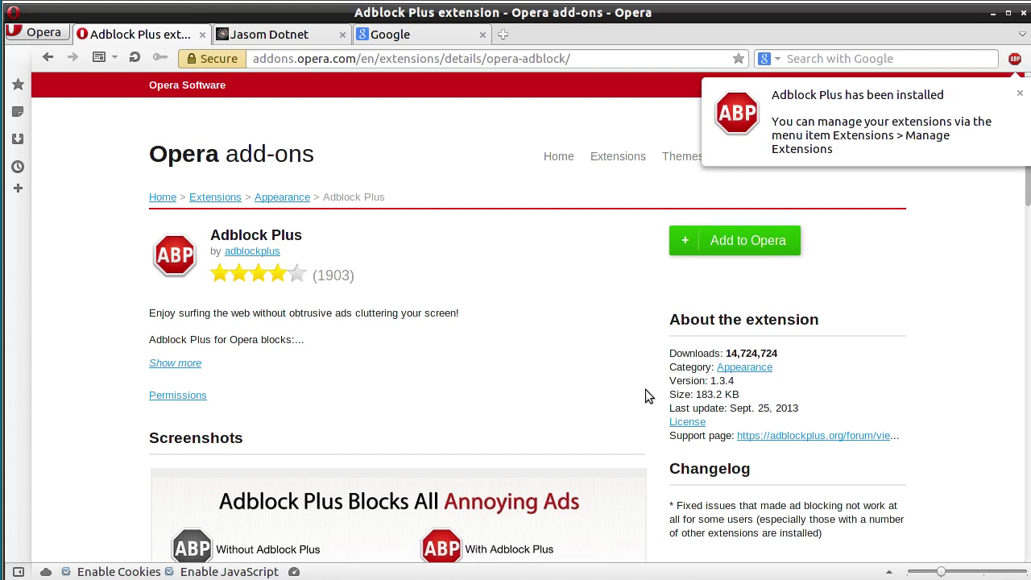
click(429, 34)
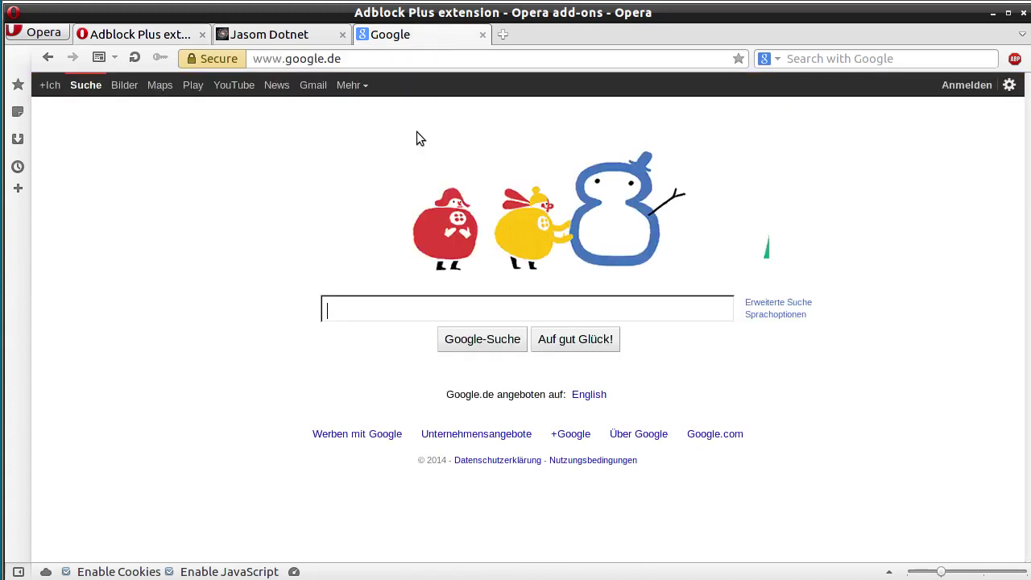
- Copy the Google doodle's image address and open the Adblock Plus preferences in Opera
right_click(522, 222)
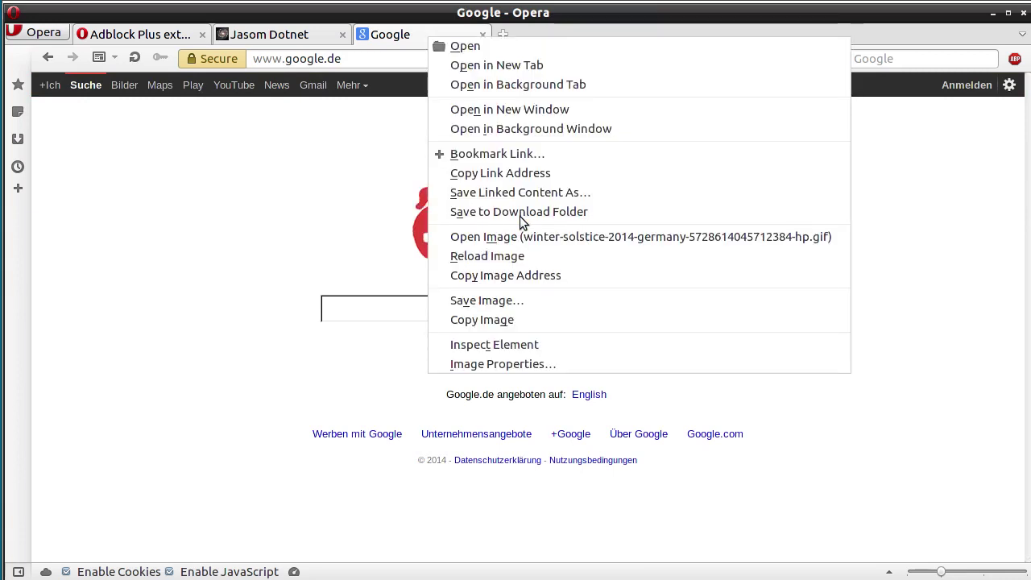
click(536, 275)
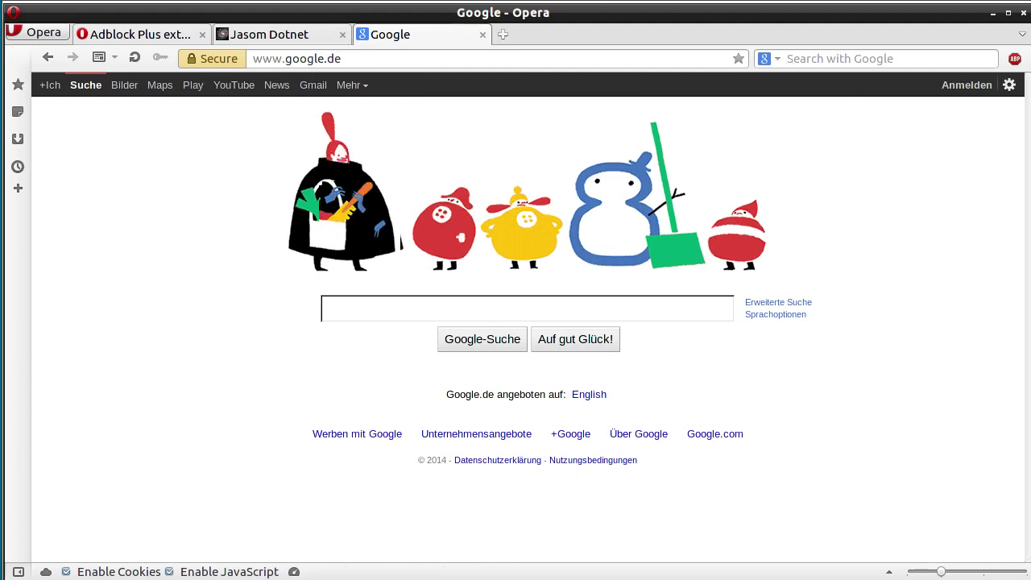
right_click(1015, 60)
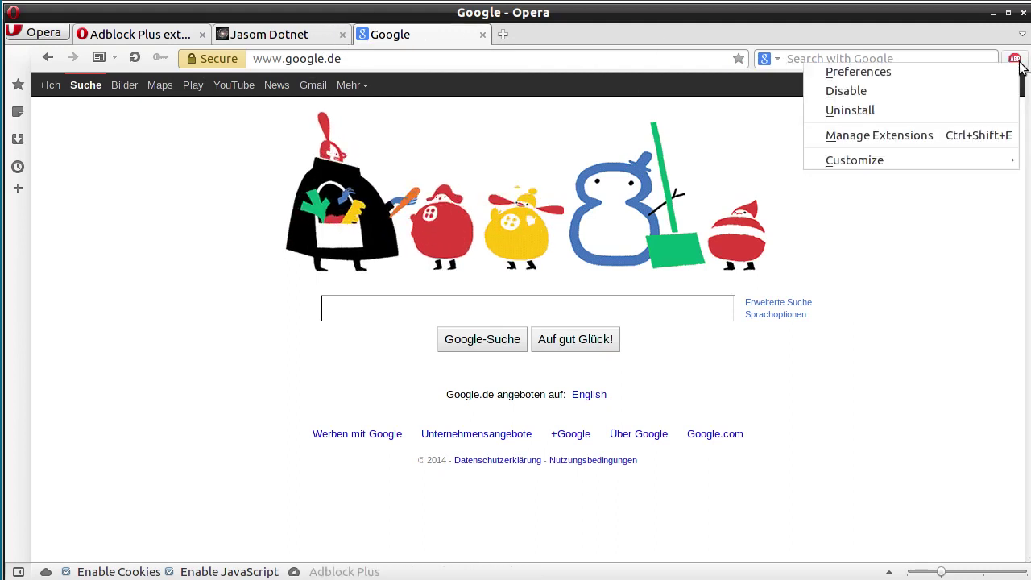
click(978, 70)
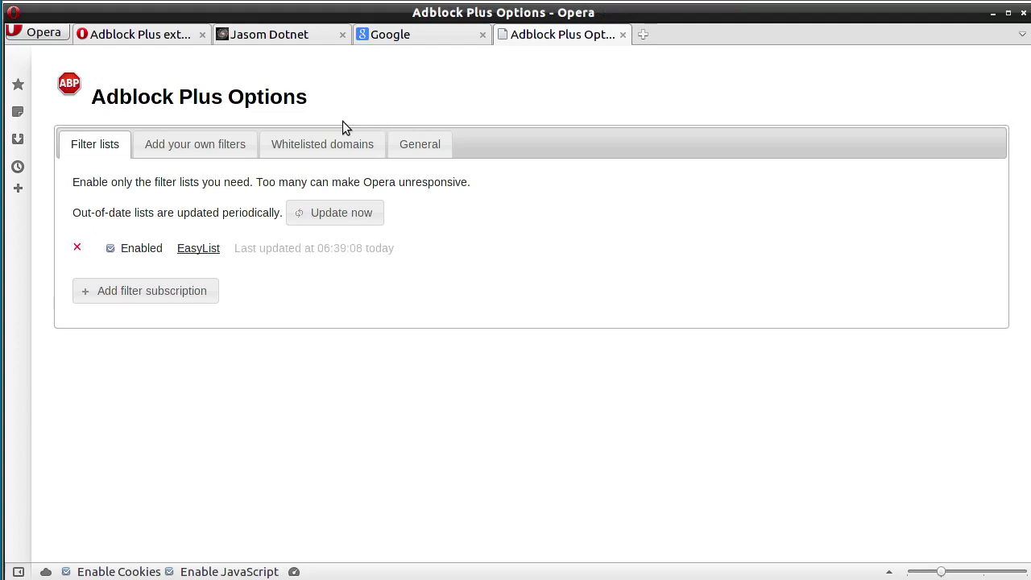
- Paste the doodle address into Add your own filters and trim it to google.*/logos/doodles/
click(250, 148)
click(253, 210)
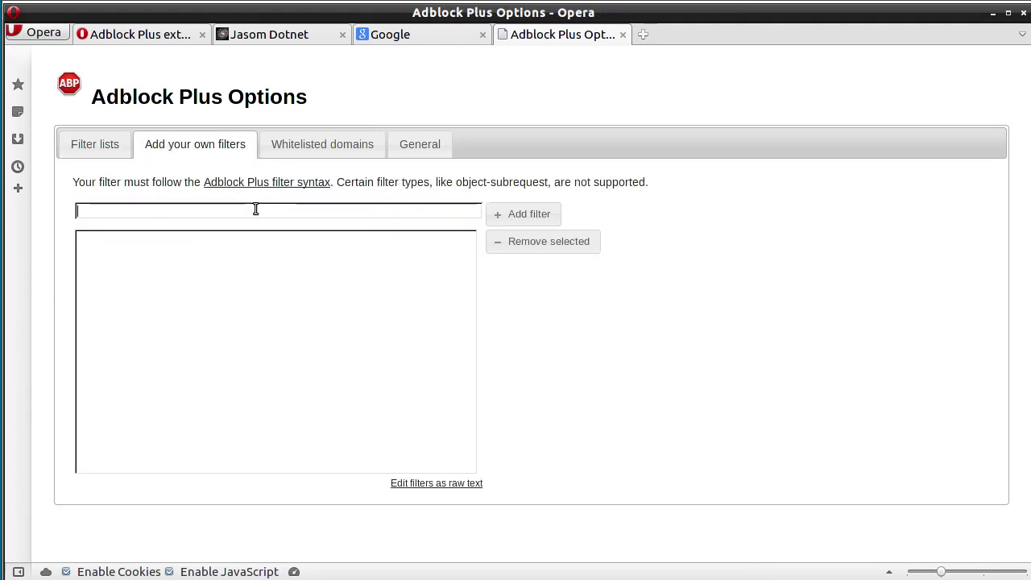
key(ctrl+v)
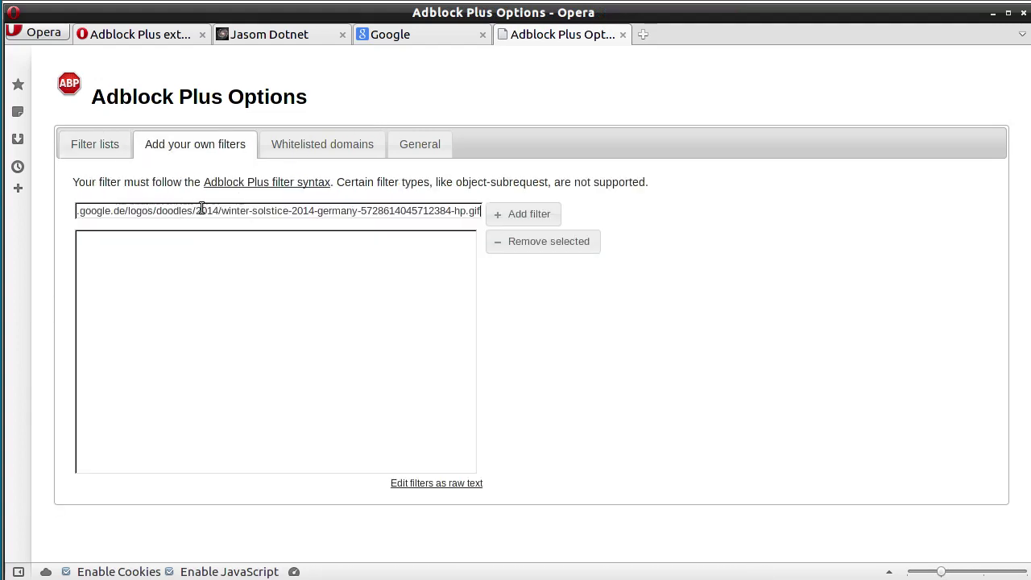
drag(196, 211, 556, 214)
key(BackSpace)
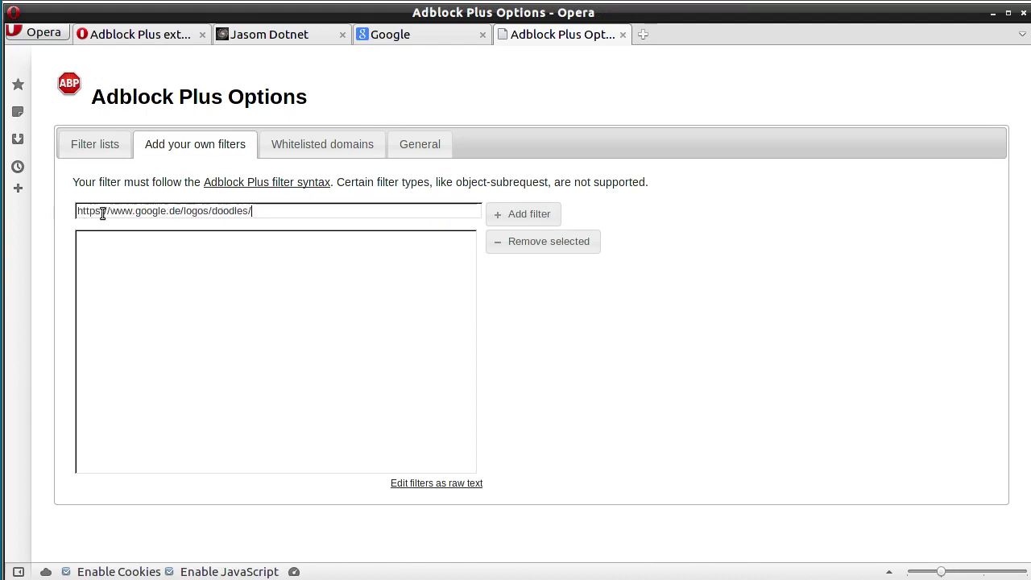
drag(108, 211, 48, 211)
key(Delete)
key(Delete)
key(Delete)
key(Delete)
key(Delete)
key(Delete)
click(125, 211)
key(BackSpace)
key(BackSpace)
key(BackSpace)
text(*/)
- Add the google.*/logos/doodles/ filter and reload google.de to confirm the doodle is gone
click(501, 215)
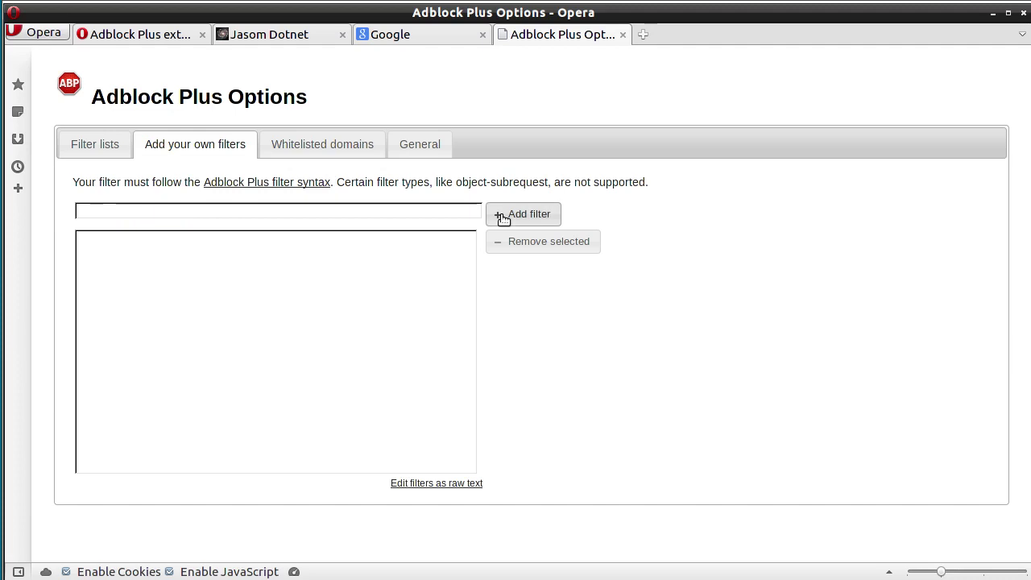
click(623, 35)
key(F5)
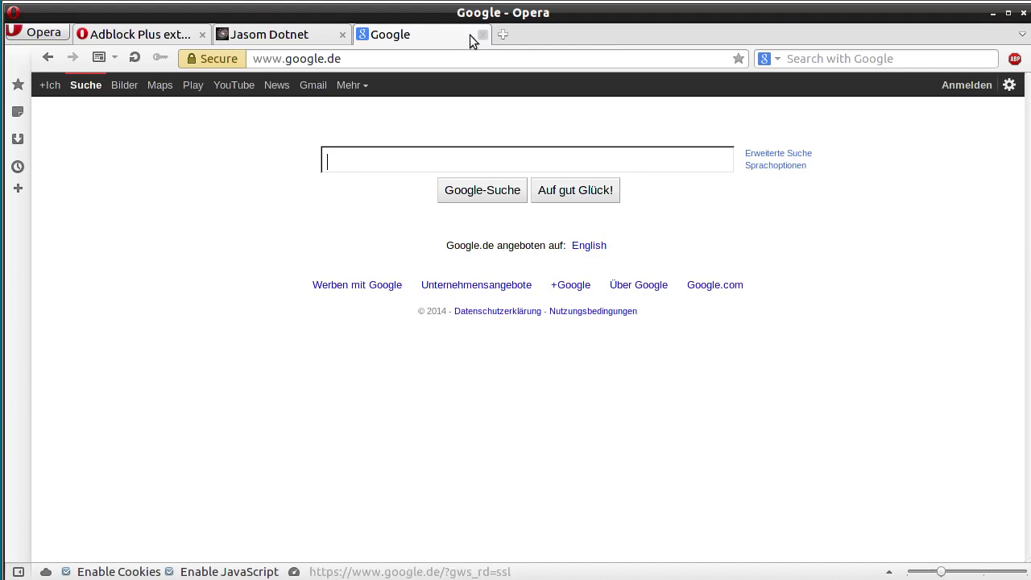
- Switch to the jasom.net tab and reload its home page with ads still blocked
click(305, 37)
scroll(333, 197, down, 9)
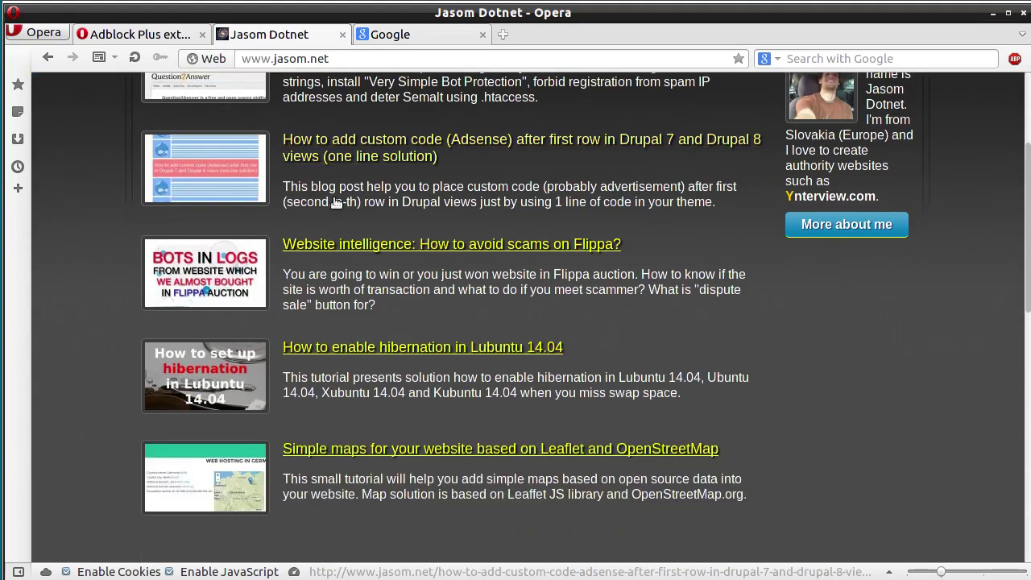
scroll(334, 197, up, 3)
scroll(333, 197, up, 6)
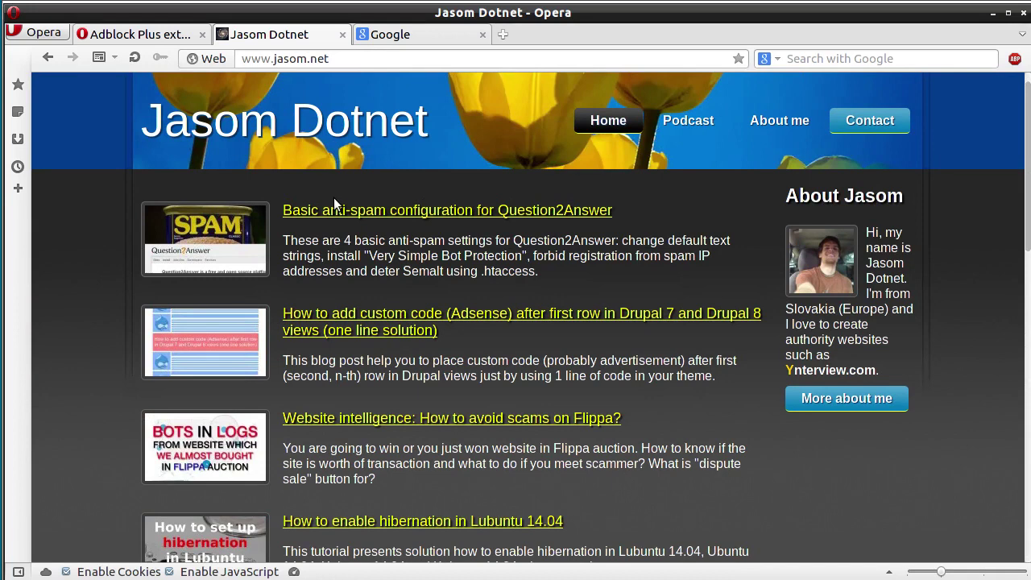
click(425, 330)
- Disable Adblock Plus and reload jasom.net to see its banner ads, including the HP advert
right_click(1015, 61)
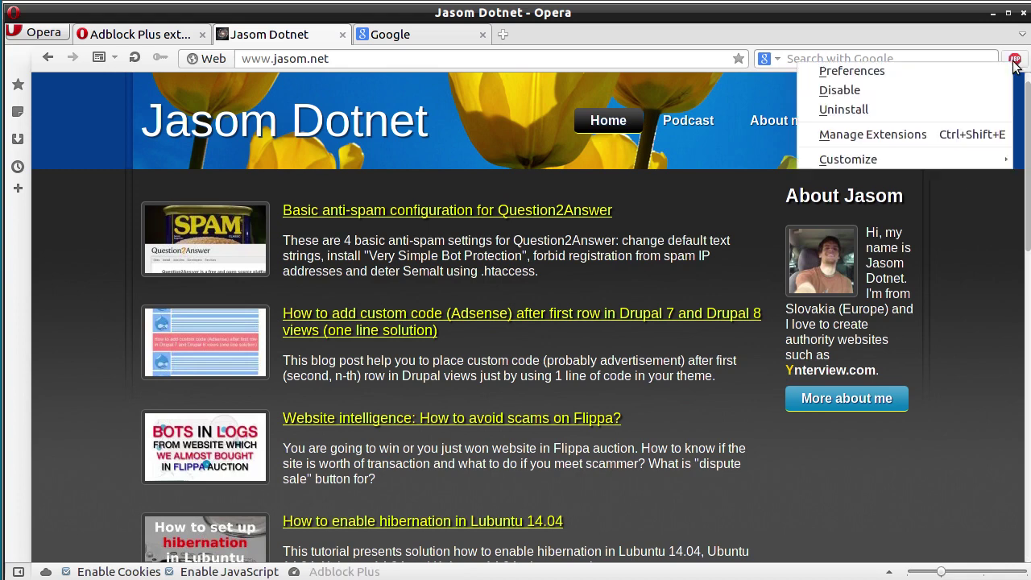
click(929, 93)
key(F5)
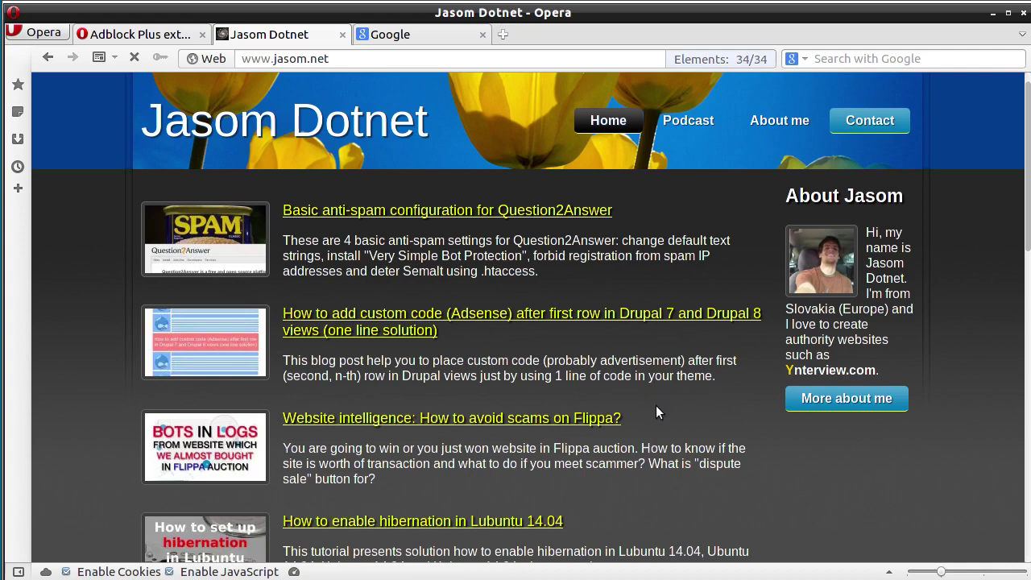
scroll(655, 405, down, 4)
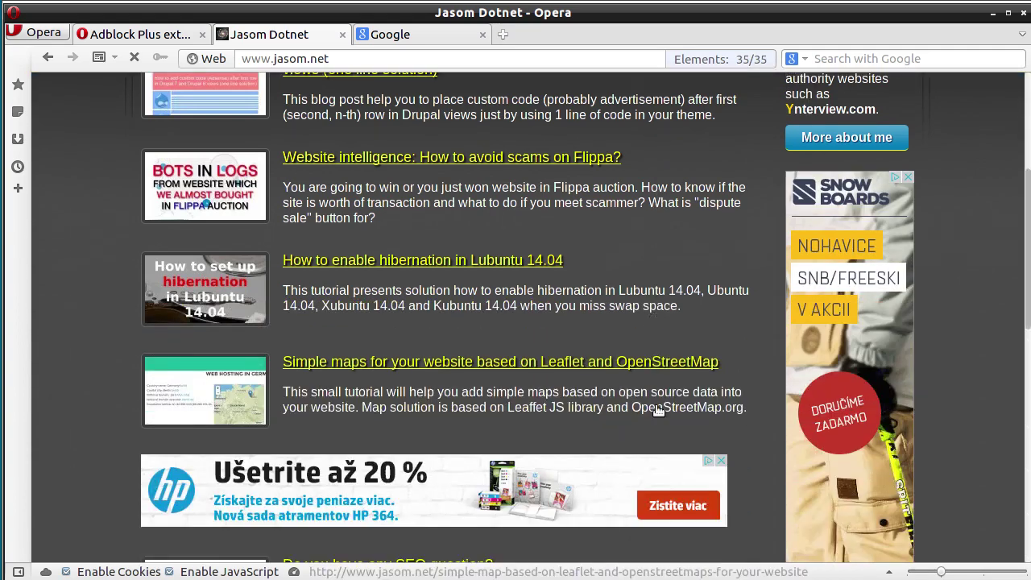
scroll(657, 406, down, 2)
scroll(658, 403, up, 6)
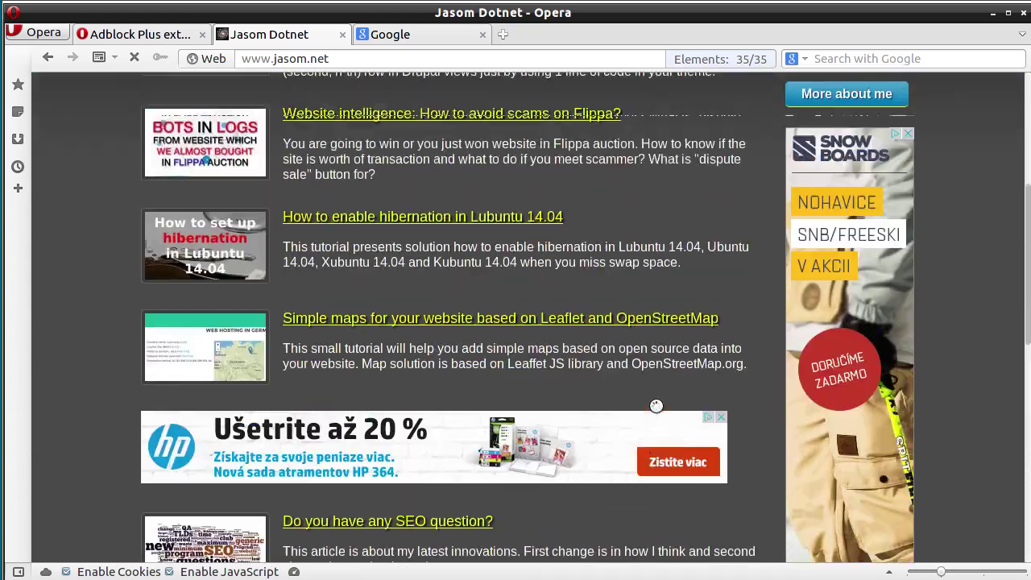